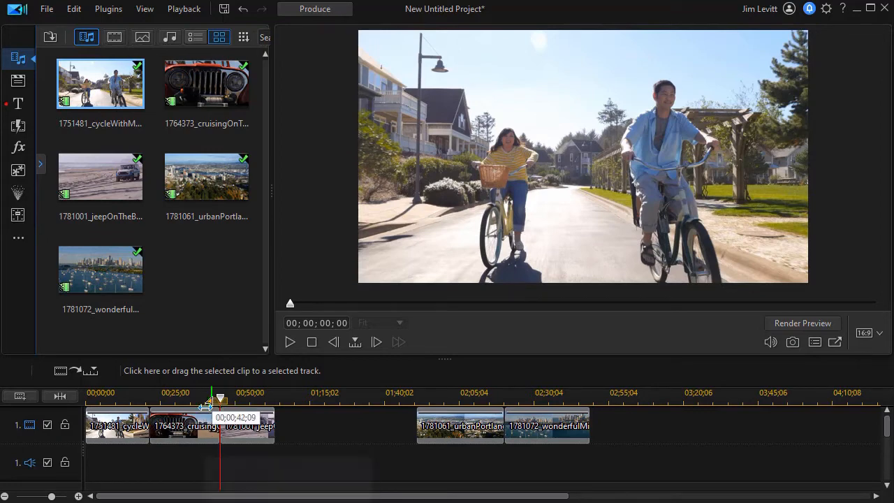
Preview the timeline across the cut between the cruisingOnTheBeach and jeepOnTheBeach clips to compare their colors, and stop playback.
left_click_drag(213, 401, 199, 404)
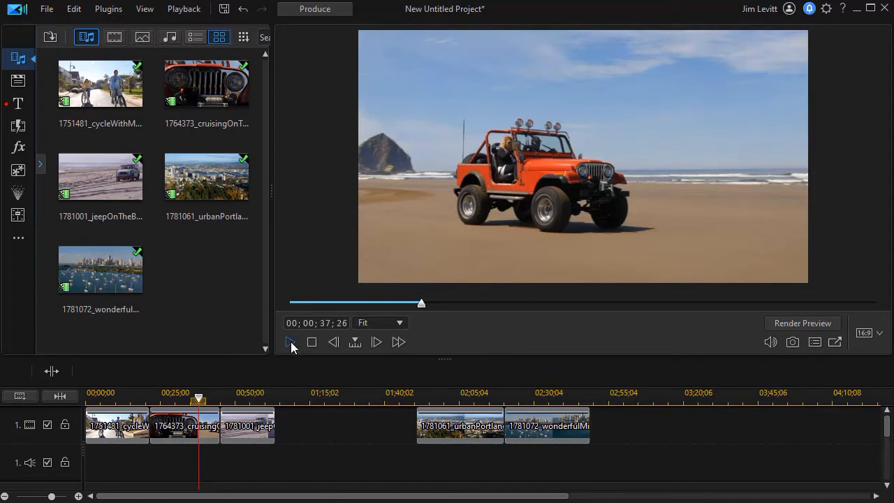
key("space")
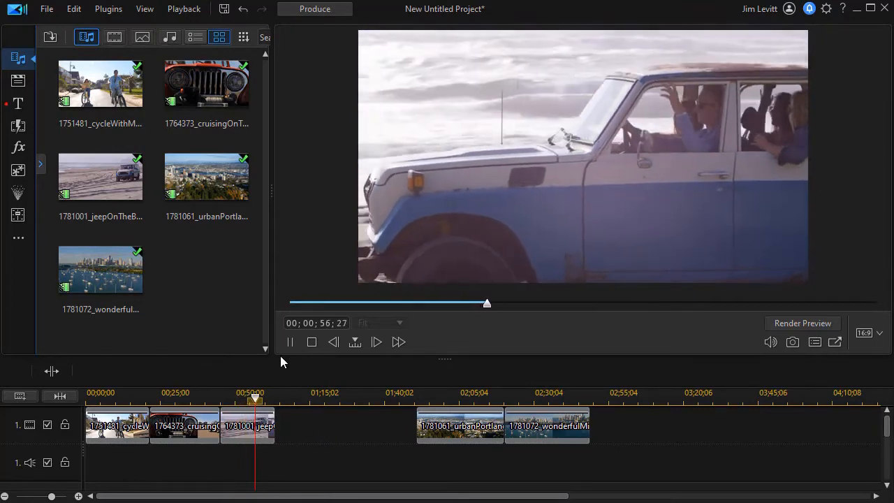
left_click(311, 342)
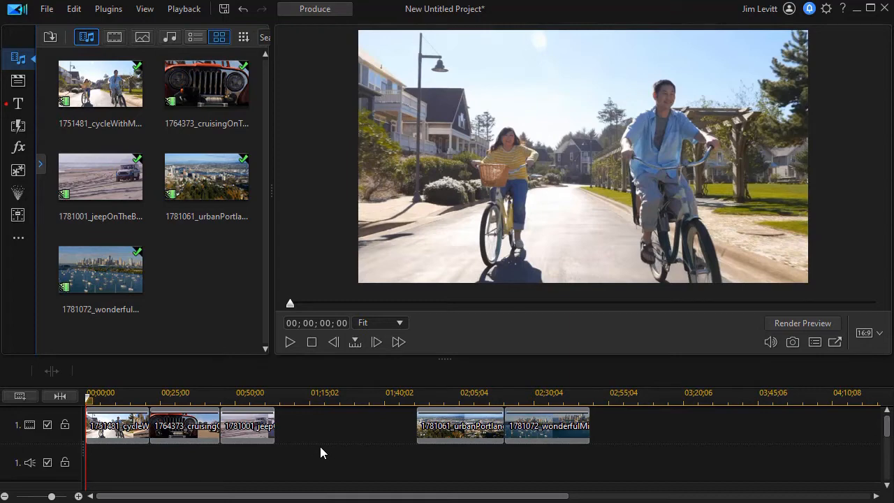
Open Color Match for the 1781001_jeepOnTheBeach clip on the timeline and enlarge its preview area.
left_click(242, 428)
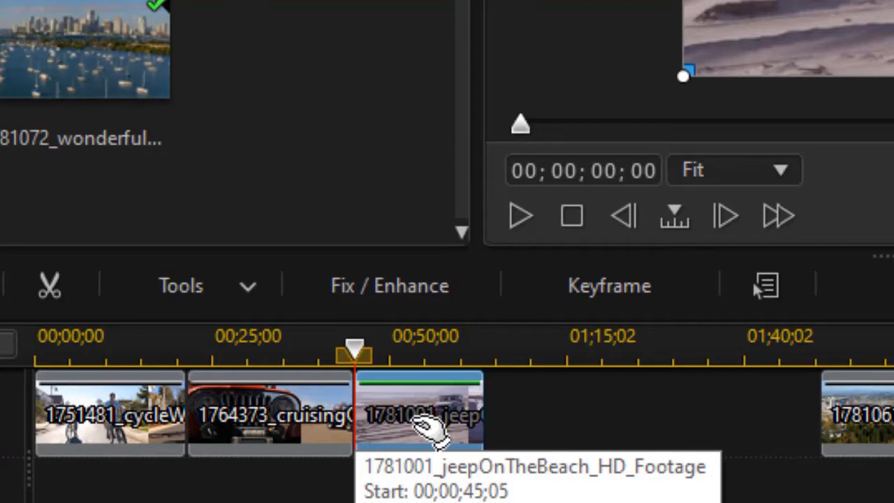
left_click(426, 430)
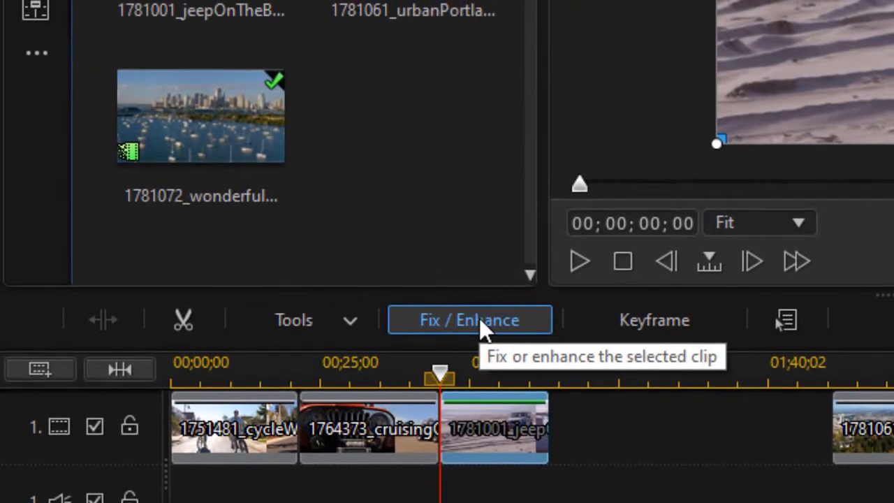
left_click(461, 311)
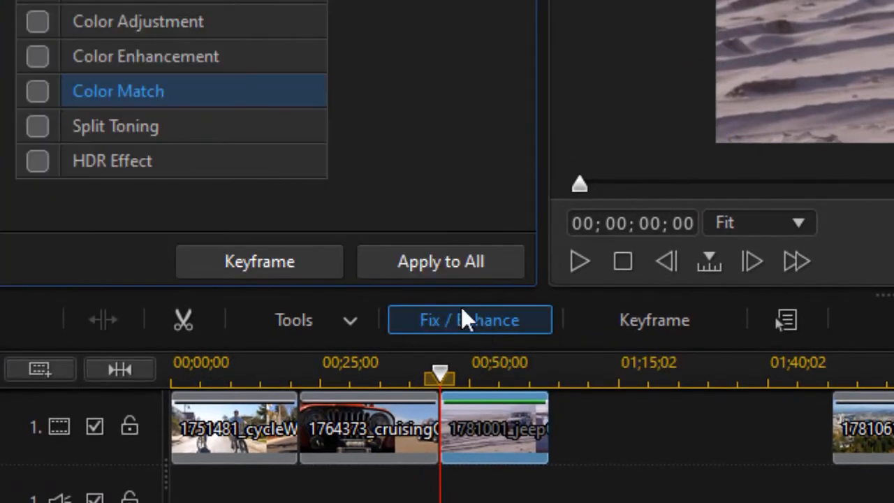
left_click(37, 91)
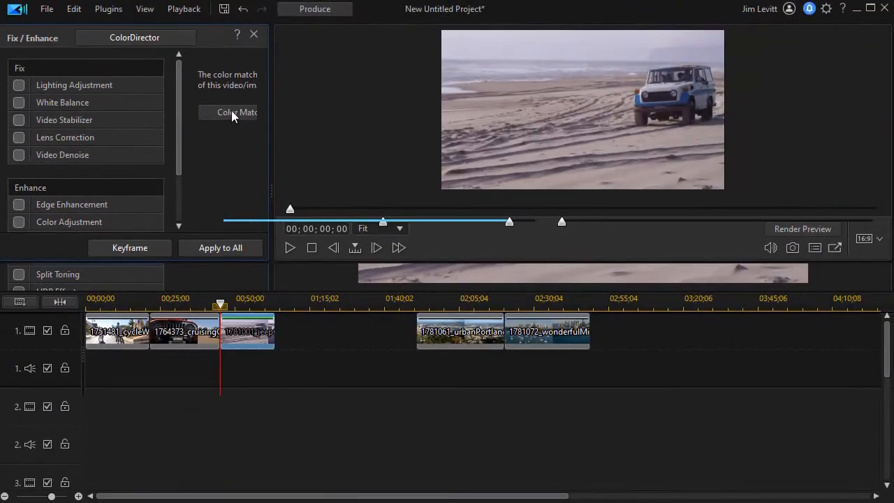
left_click(454, 12)
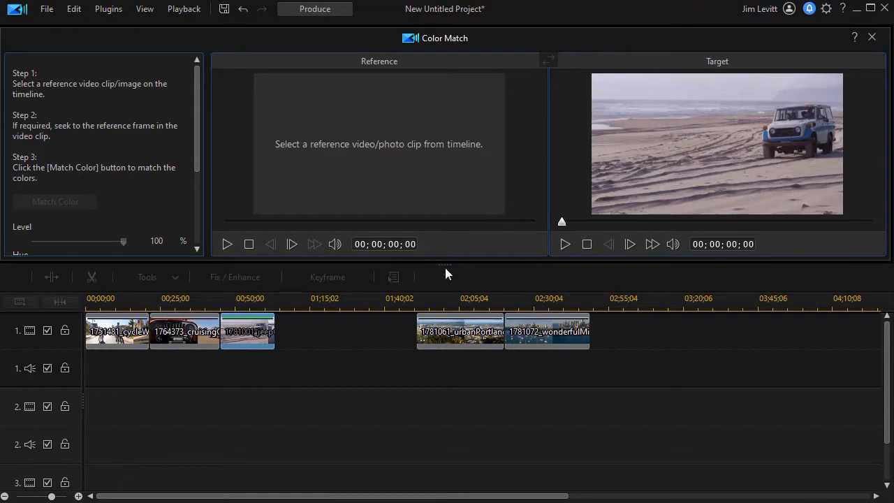
left_click_drag(445, 263, 440, 435)
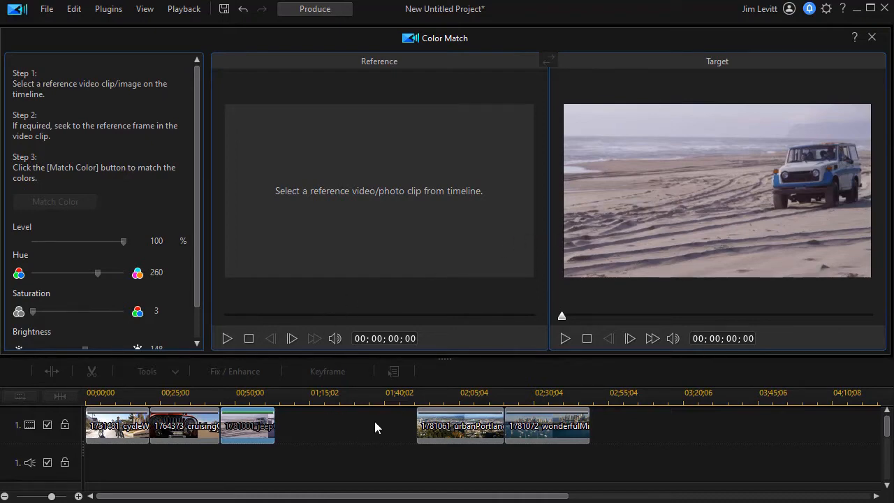
Match the jeep clip's colors at frame 00;00;06;03 to the 1764373_cruisingOnTheBeach reference clip at frame 00;00;13;20.
left_click(184, 429)
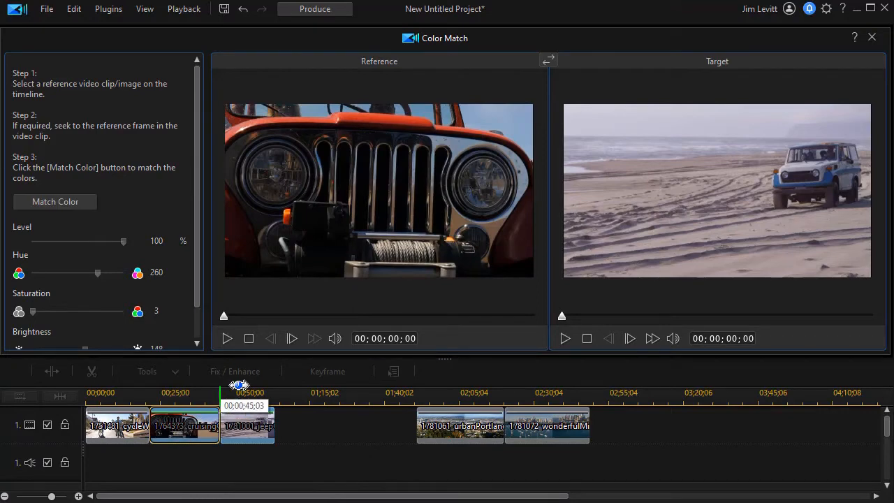
left_click_drag(225, 321, 407, 328)
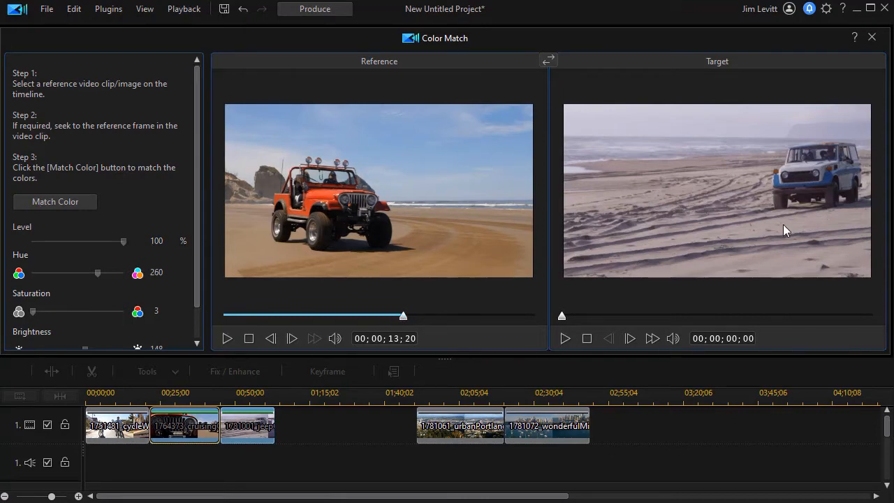
left_click_drag(561, 315, 667, 338)
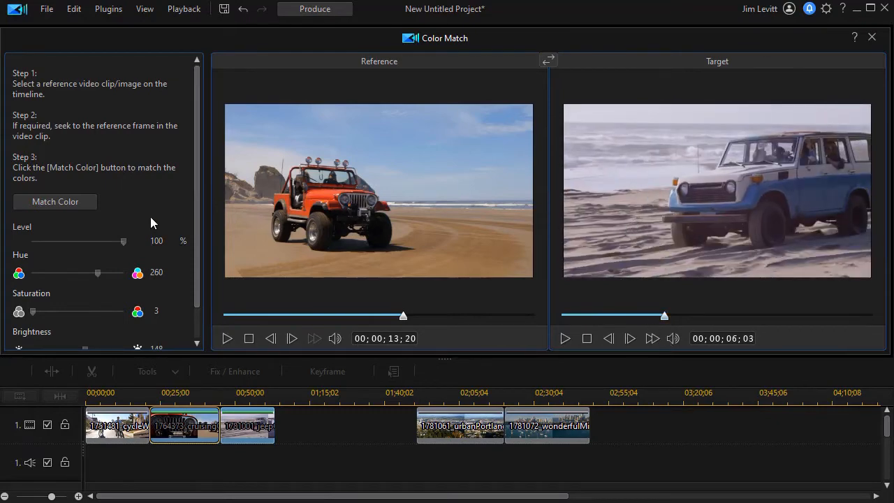
left_click(64, 207)
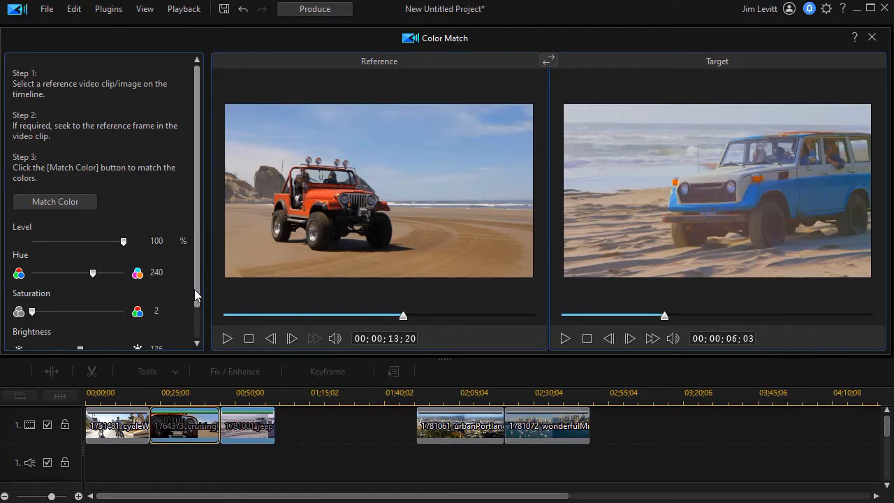
Try a color match level of 64%, hue 49, saturation 0 and brightness 156, and reset the color match.
scroll(194, 293, "down", 2)
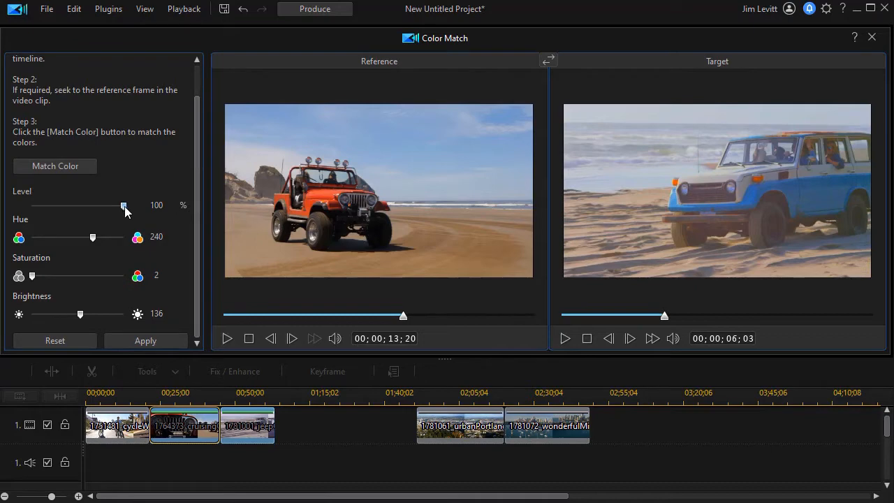
left_click_drag(125, 207, 99, 212)
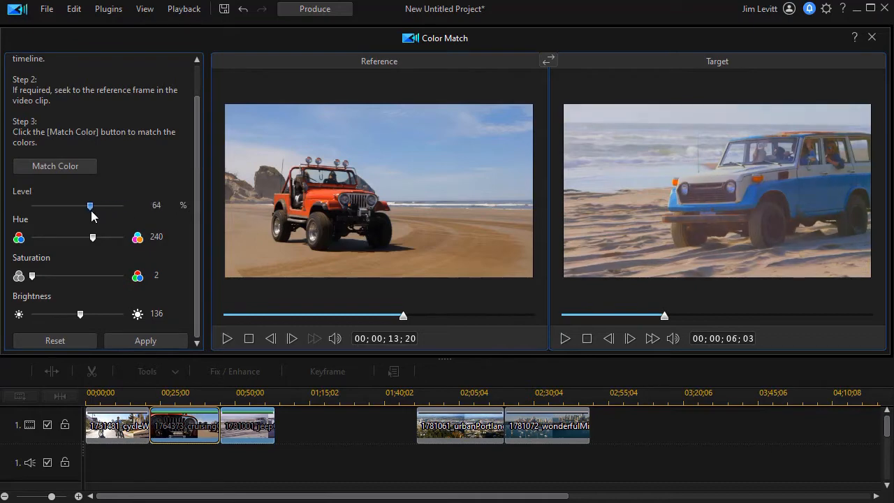
left_click_drag(93, 239, 43, 241)
left_click_drag(35, 281, 94, 283)
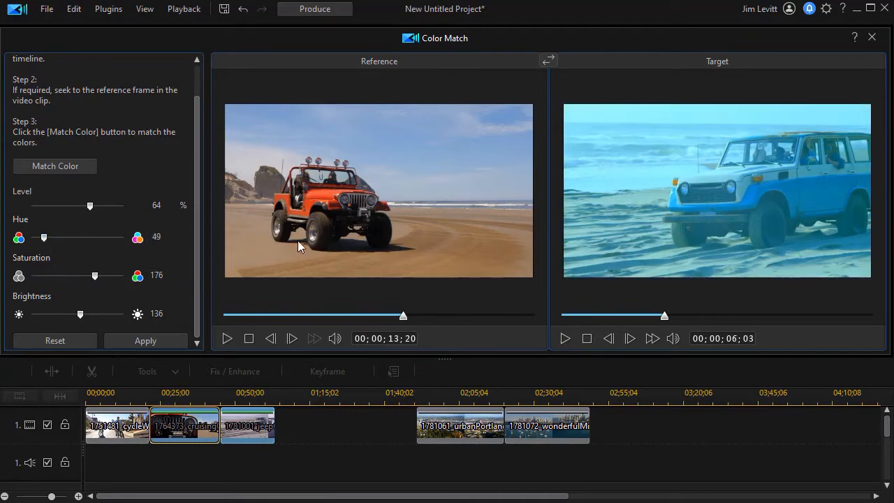
left_click_drag(95, 276, 17, 280)
mouse_move(81, 315)
left_mouse_down()
mouse_move(126, 315)
mouse_move(65, 315)
left_mouse_up()
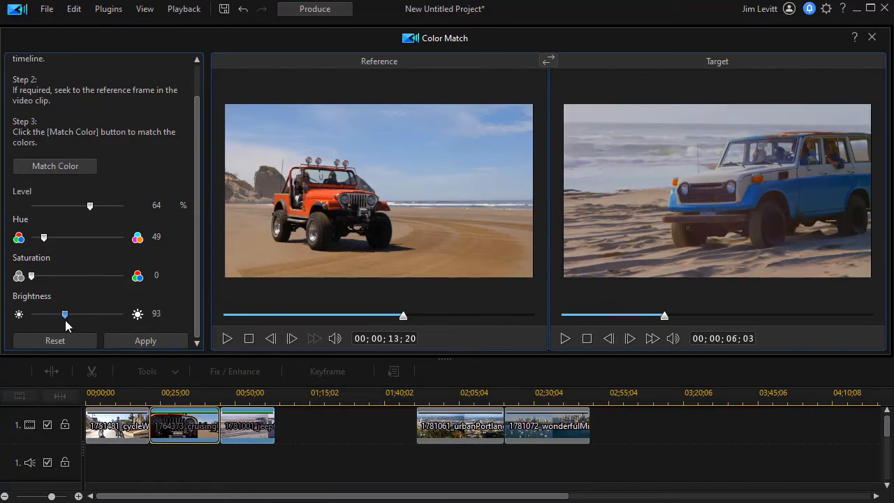
left_click_drag(65, 315, 89, 320)
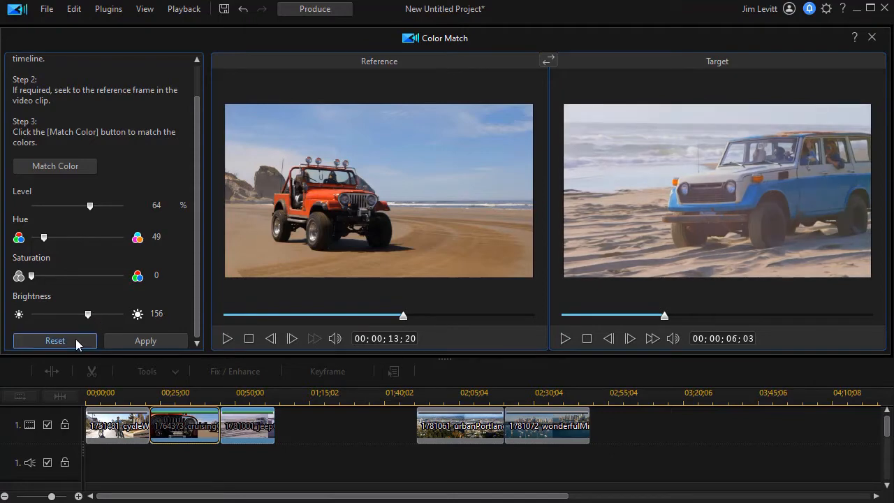
left_click(76, 339)
Match the jeep clip's colors to the reference clip's frame at 00;00;20;08, with the match level set to 62%.
left_click_drag(405, 323, 489, 333)
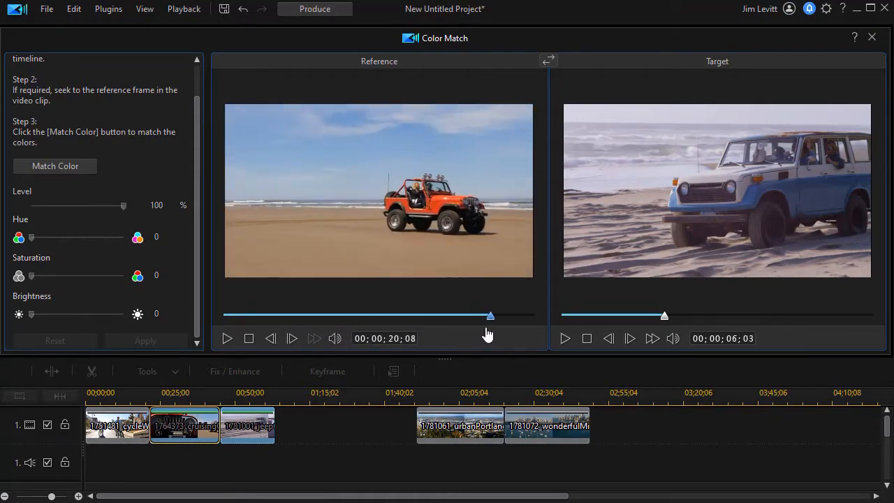
left_click(66, 167)
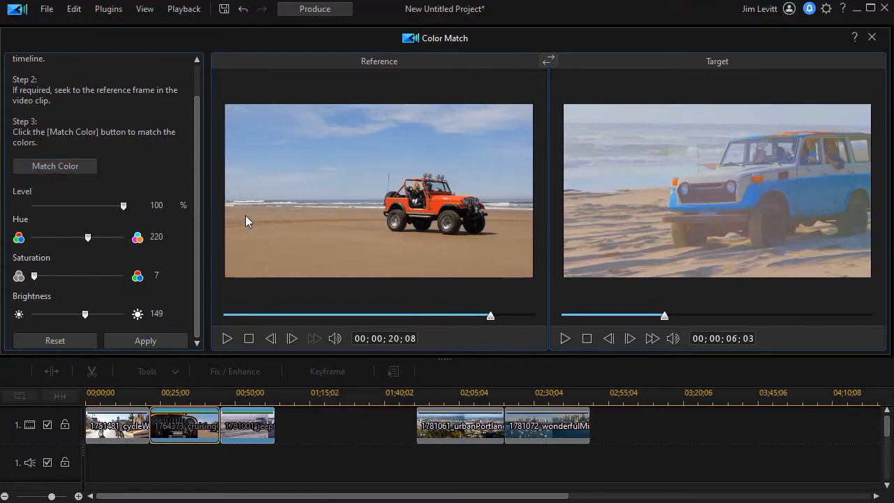
left_click_drag(125, 209, 90, 216)
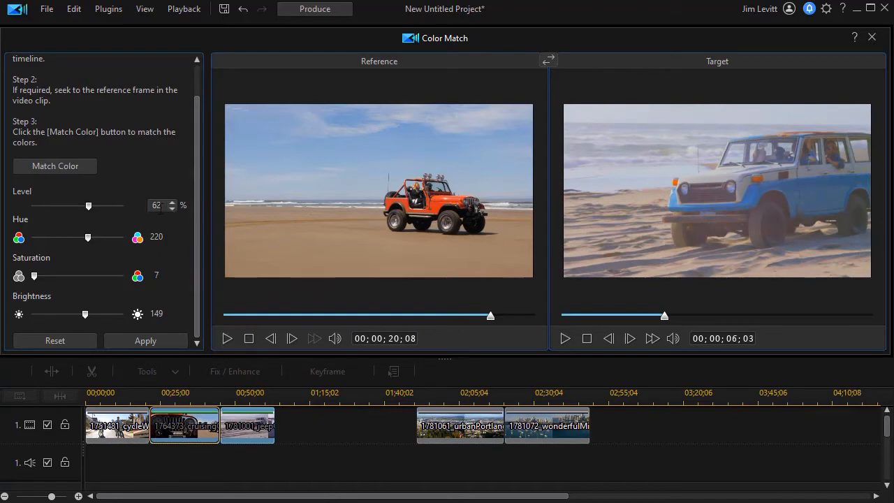
left_click(71, 170)
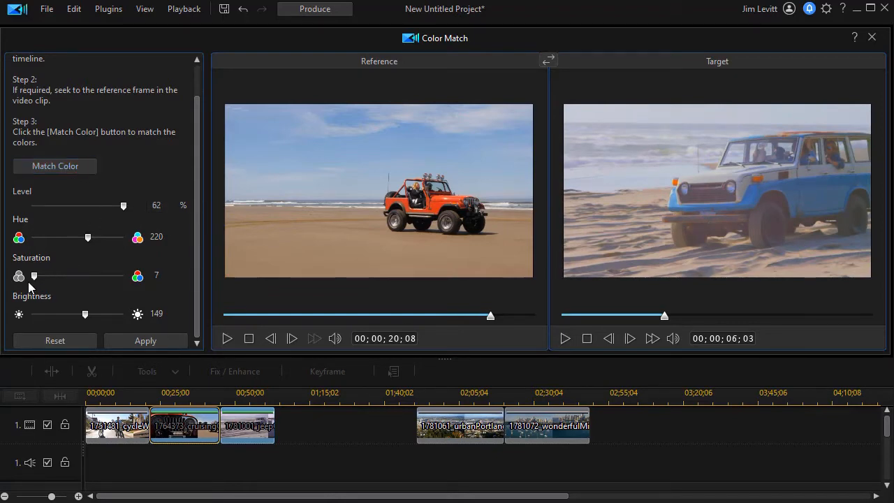
Set the color match saturation to 52 and brightness to 147, and apply the match to the jeep clip.
mouse_move(33, 277)
left_mouse_down()
mouse_move(79, 279)
mouse_move(37, 283)
mouse_move(49, 285)
left_mouse_up()
mouse_move(85, 315)
left_mouse_down()
mouse_move(121, 316)
mouse_move(70, 325)
mouse_move(105, 323)
mouse_move(86, 320)
left_mouse_up()
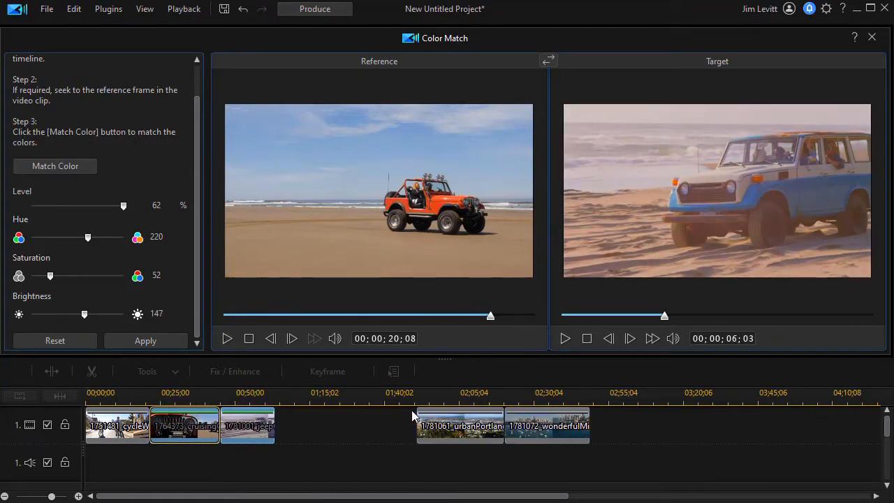
left_click(145, 341)
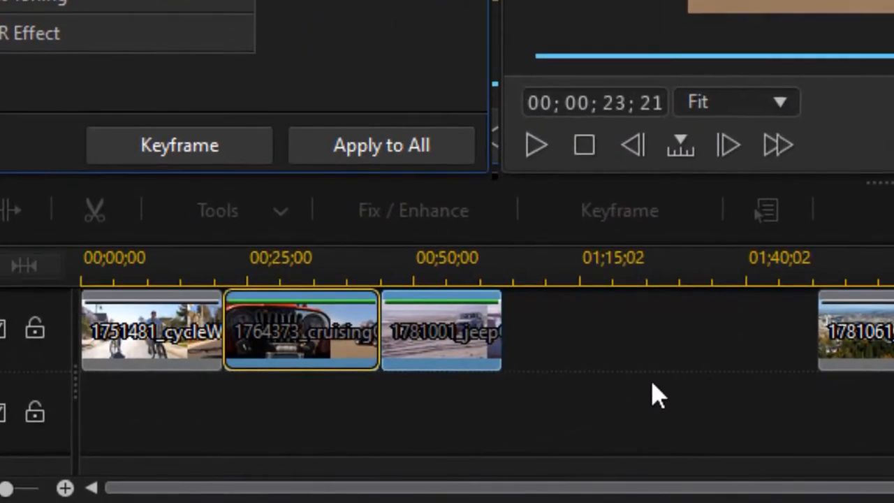
left_click(396, 362)
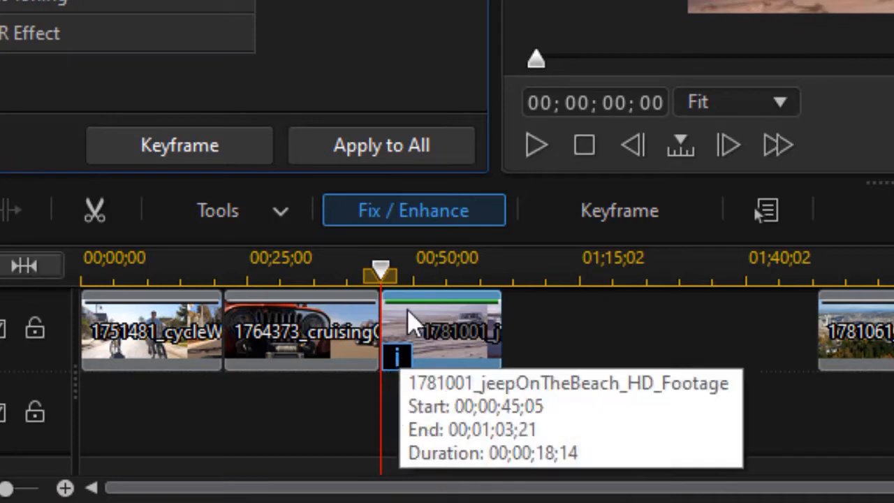
key("Escape")
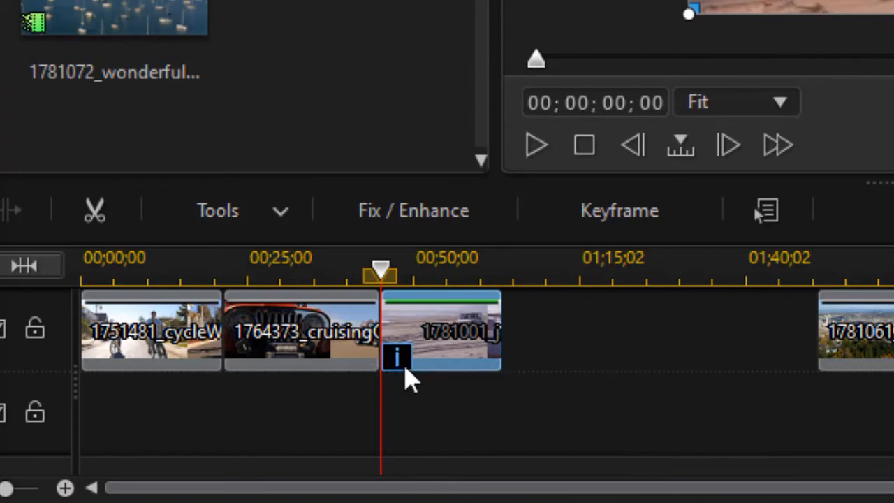
Reopen the Color Match enhancement applied to the jeepOnTheBeach clip and turn it off.
mouse_move(398, 358)
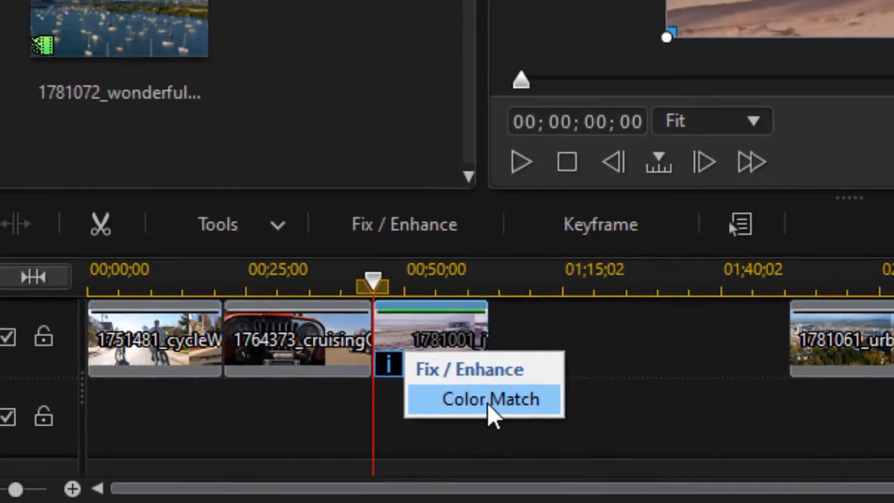
left_click(501, 399)
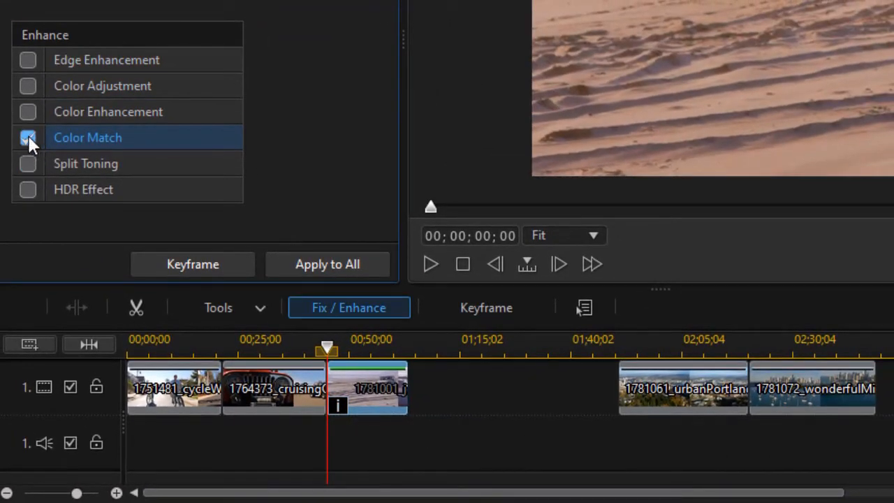
left_click(28, 138)
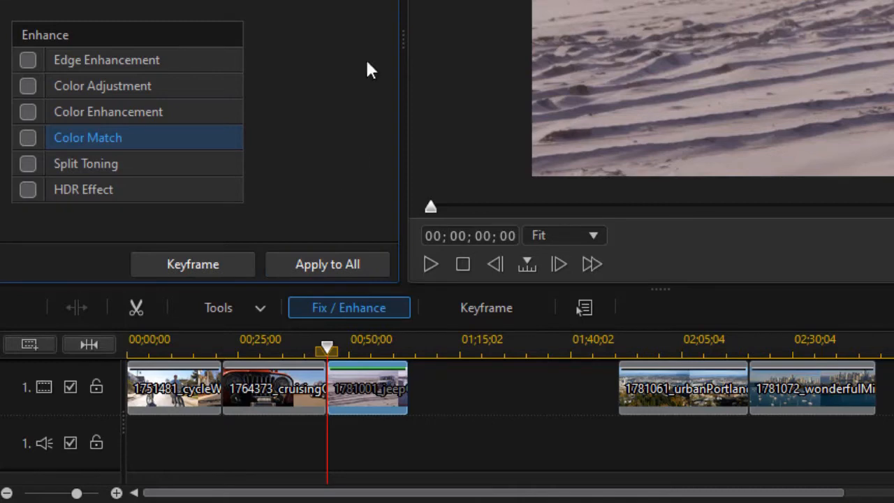
key("Escape")
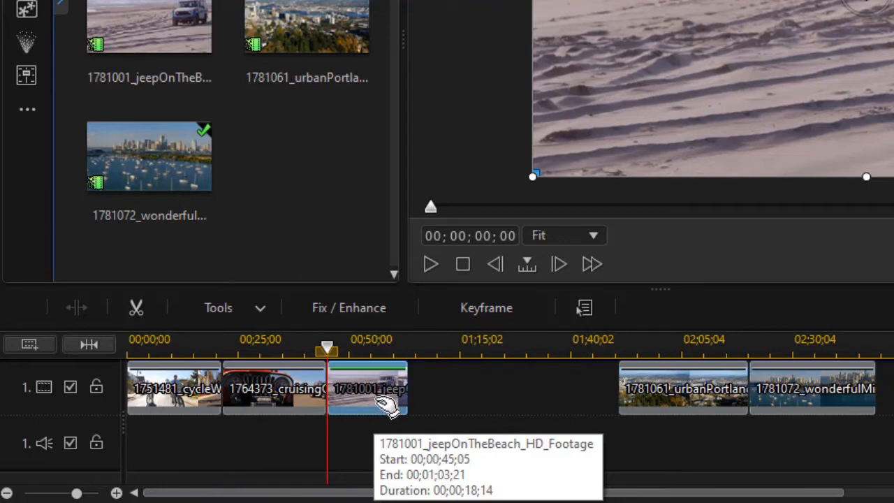
Open Color Match for the cruisingOnTheBeach and jeepOnTheBeach clips together, and swap the reference and target clips back and forth.
left_click(308, 410)
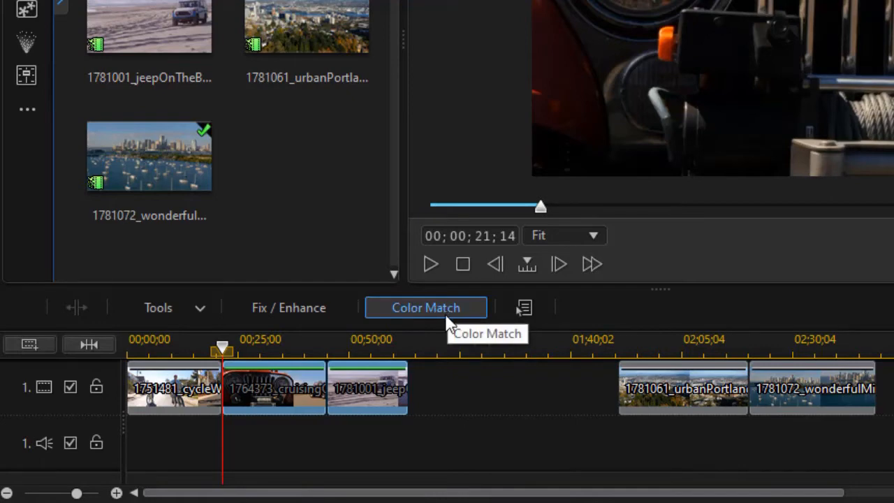
left_click(445, 313)
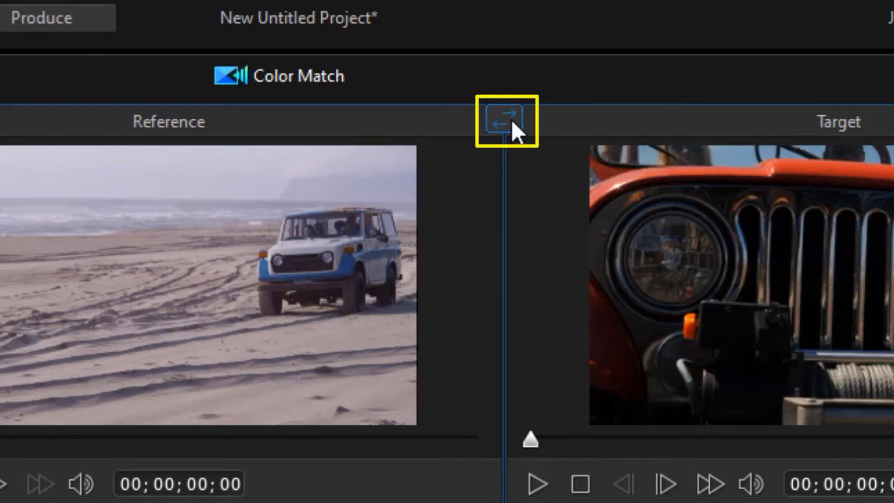
left_click(511, 120)
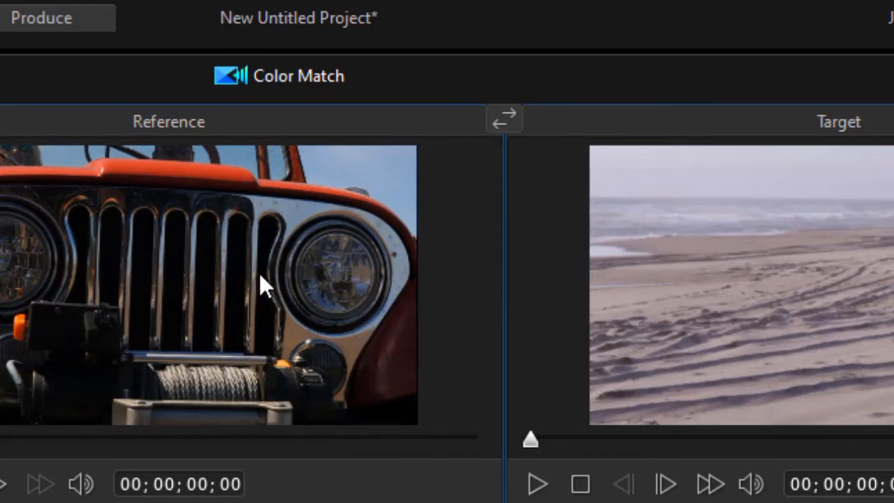
left_click(506, 120)
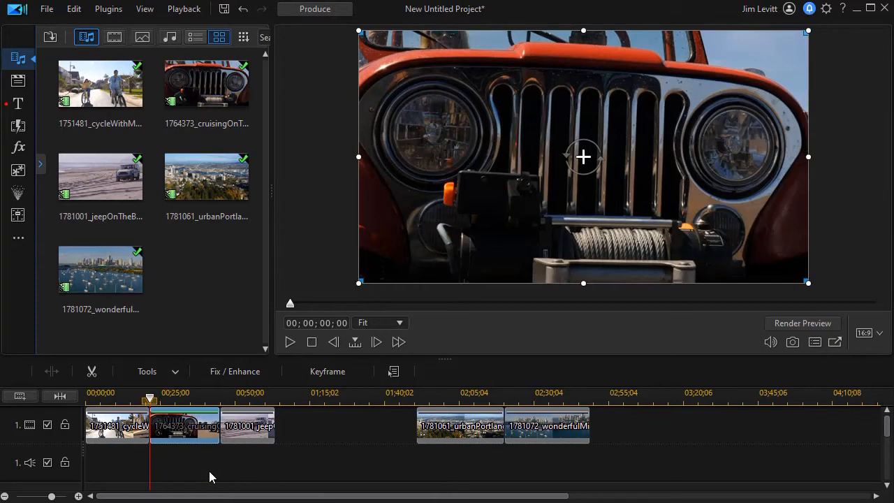
Open Color Match for the cycling and cruisingOnTheBeach clips, make cruisingOnTheBeach the reference, and match the cycling clip's colors to it.
left_click_drag(182, 462, 106, 429)
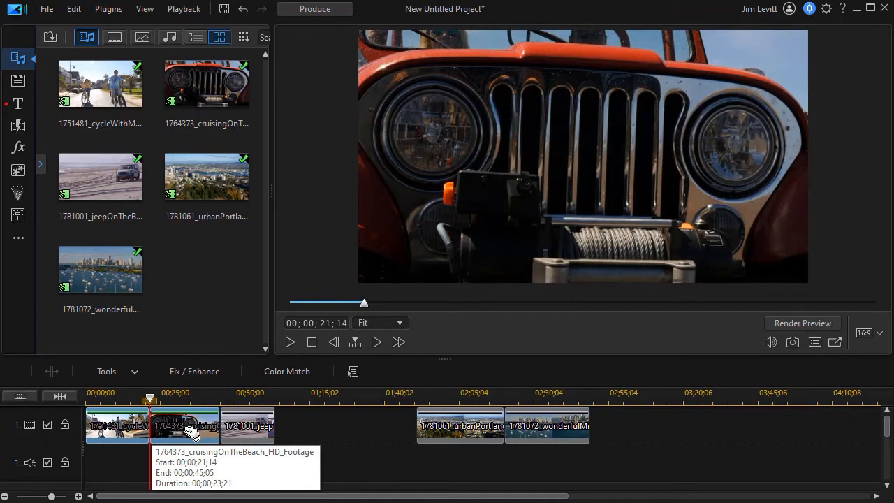
left_click(293, 371)
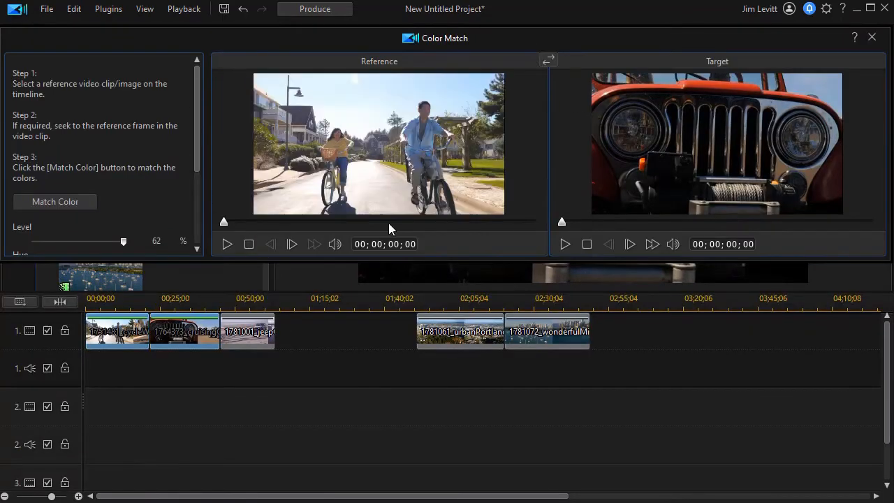
left_click(549, 62)
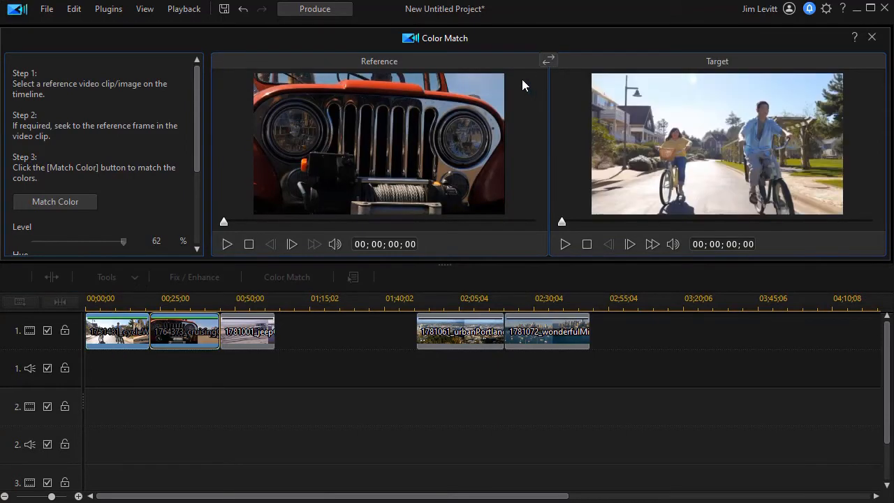
left_click(70, 199)
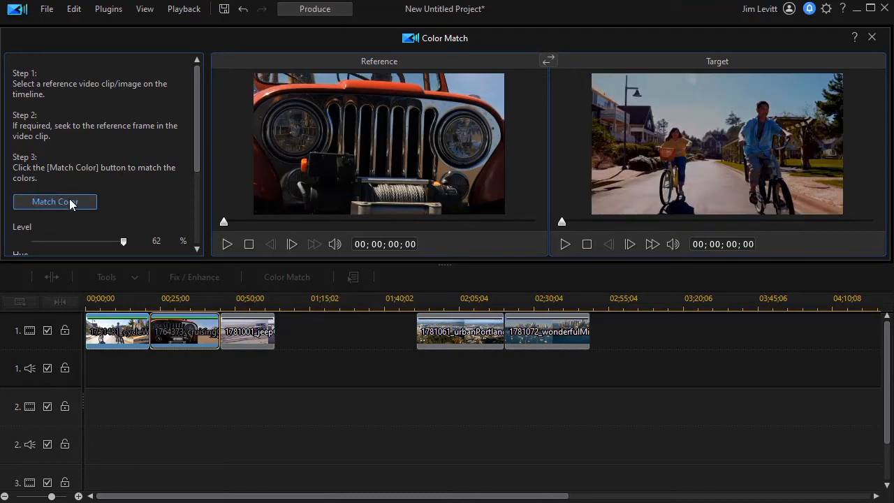
Set the color match brightness to 139 and apply the match to the cycling clip.
left_click_drag(196, 146, 198, 217)
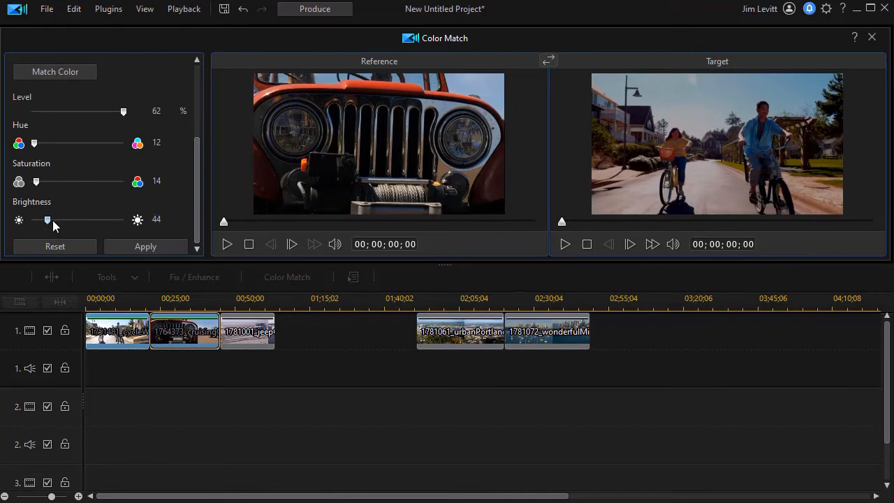
left_click_drag(62, 220, 82, 226)
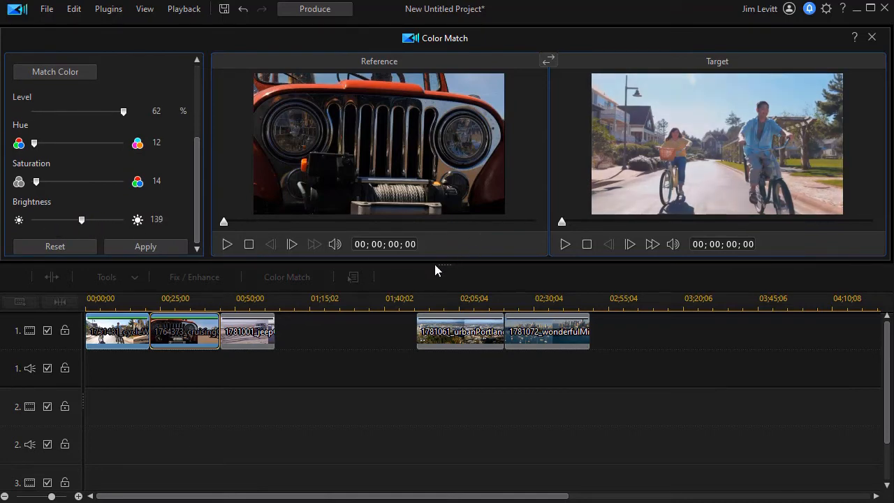
left_click_drag(443, 263, 444, 359)
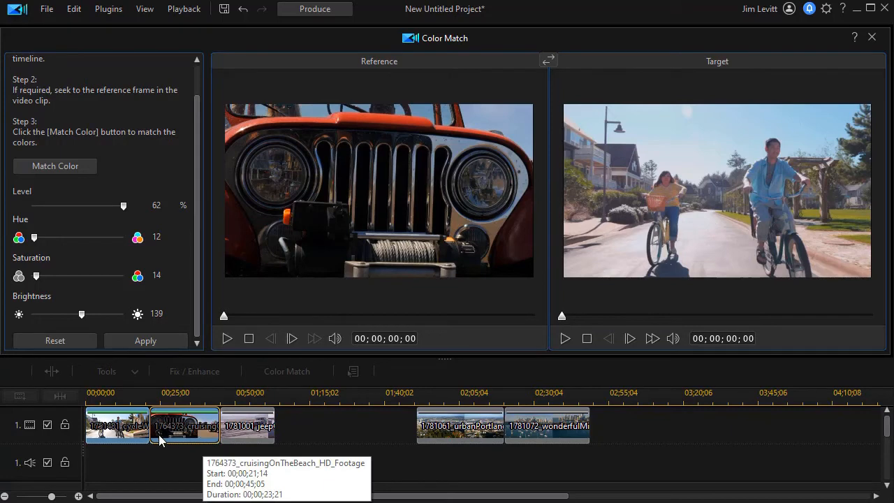
left_click(147, 342)
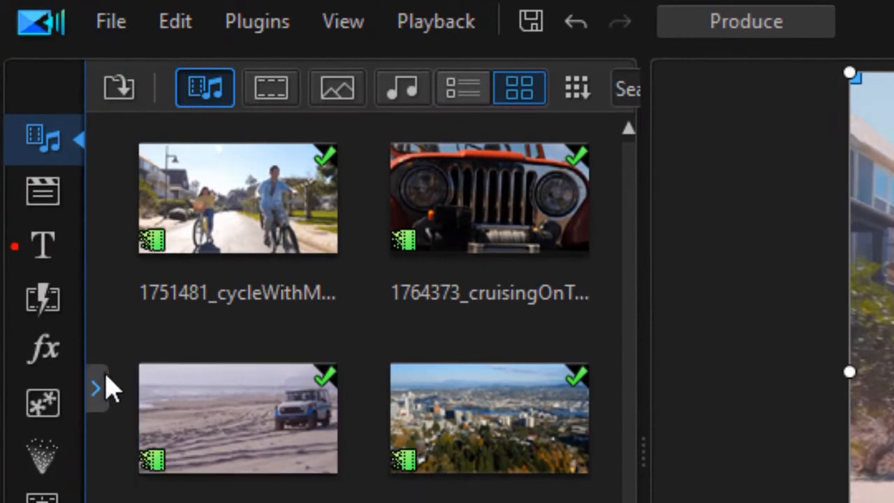
Show only the Color LUT effects in the effects library and browse to the Landscape HDR Warm ones.
left_click(51, 354)
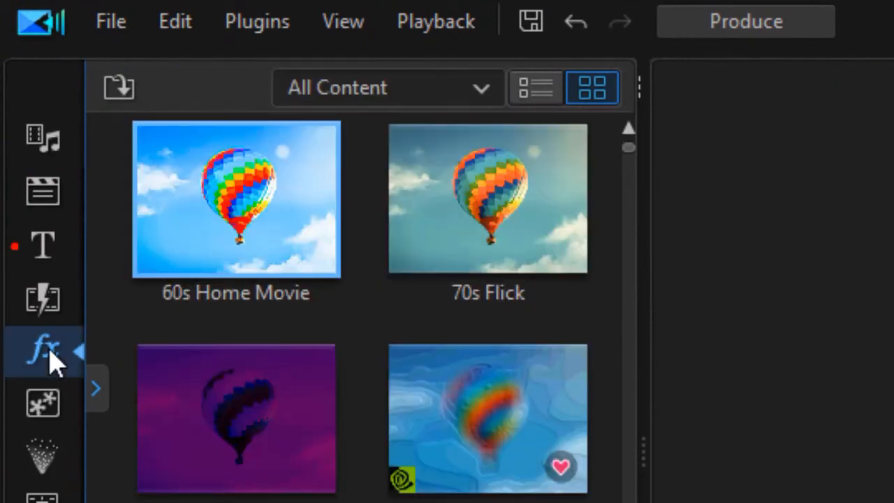
left_click(482, 93)
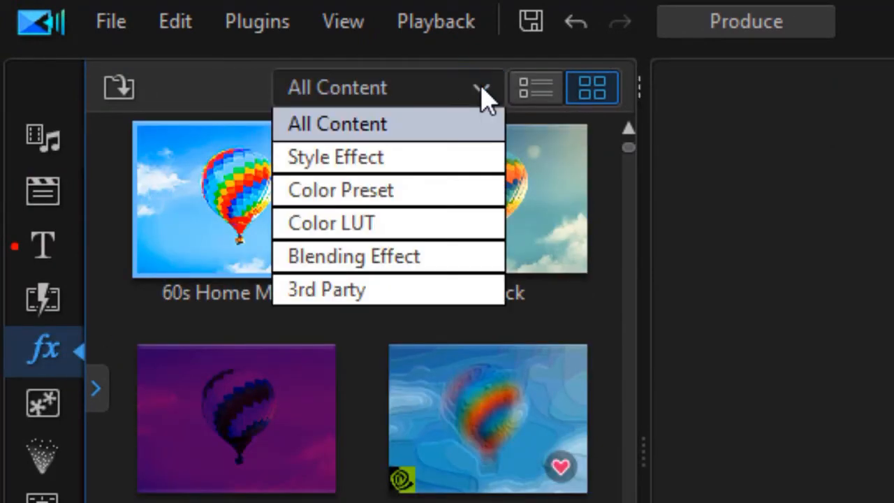
left_click(461, 225)
left_click_drag(627, 180, 614, 307)
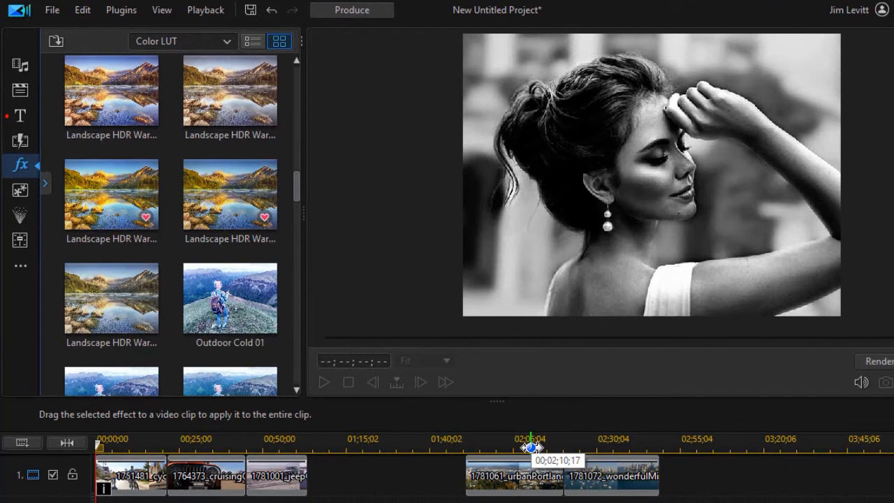
Scrub through the urbanPortland and wonderfulMiami clips to compare their original colors.
left_click(533, 445)
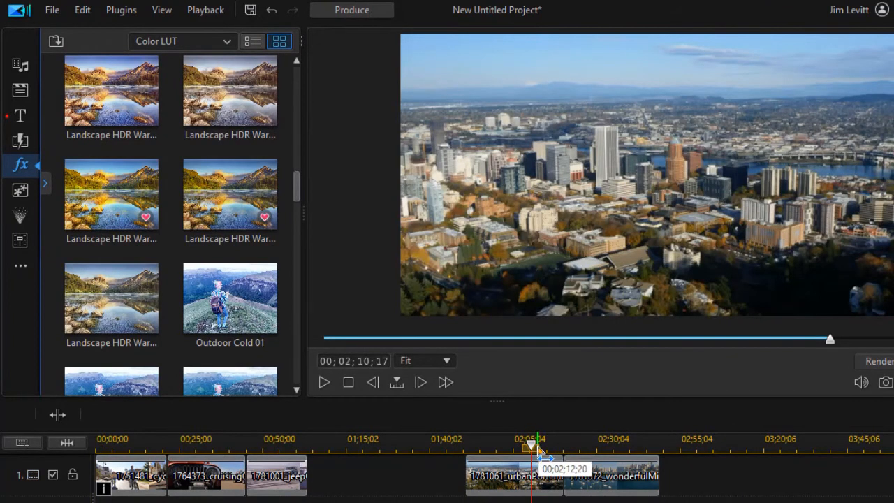
left_click_drag(538, 458, 611, 458)
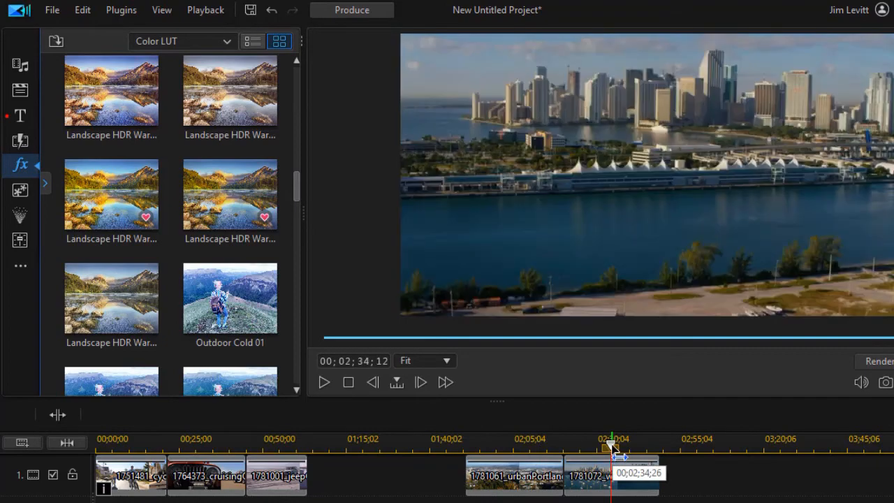
left_click_drag(618, 456, 523, 456)
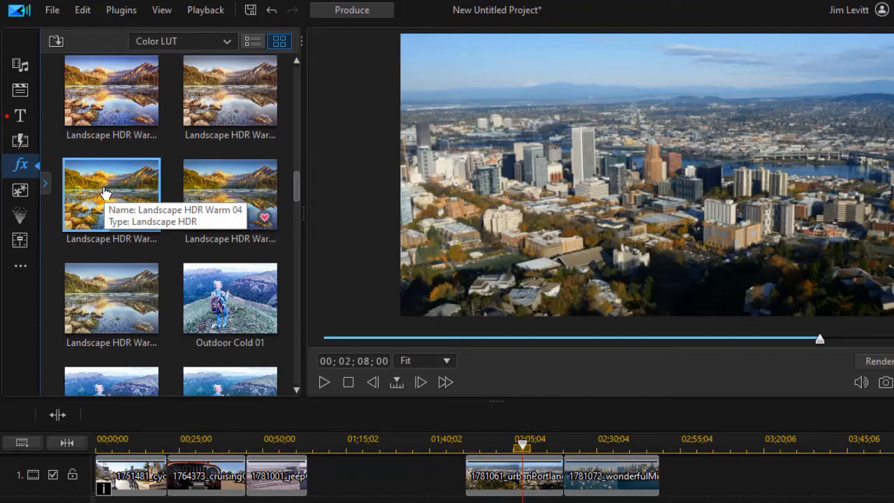
Apply the Landscape HDR Warm 04 color LUT to the urbanPortland and wonderfulMiami clips, and play them back across the cut.
left_click_drag(106, 191, 518, 481)
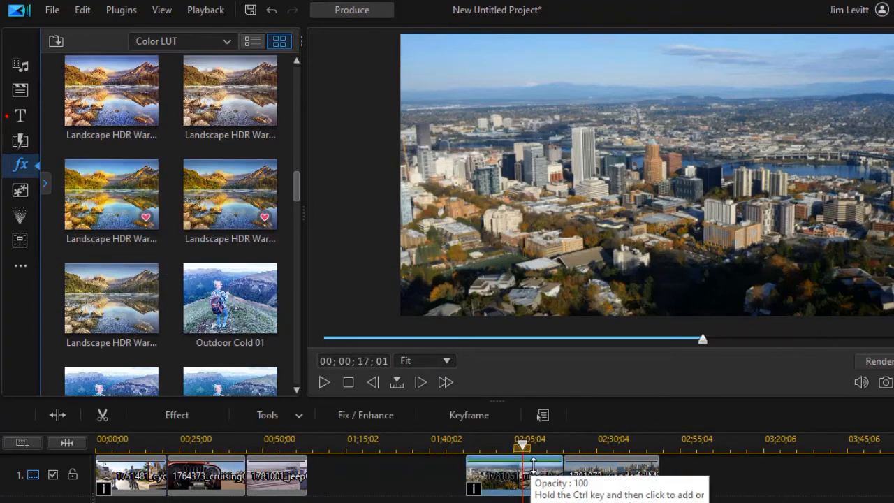
left_click_drag(111, 187, 605, 466)
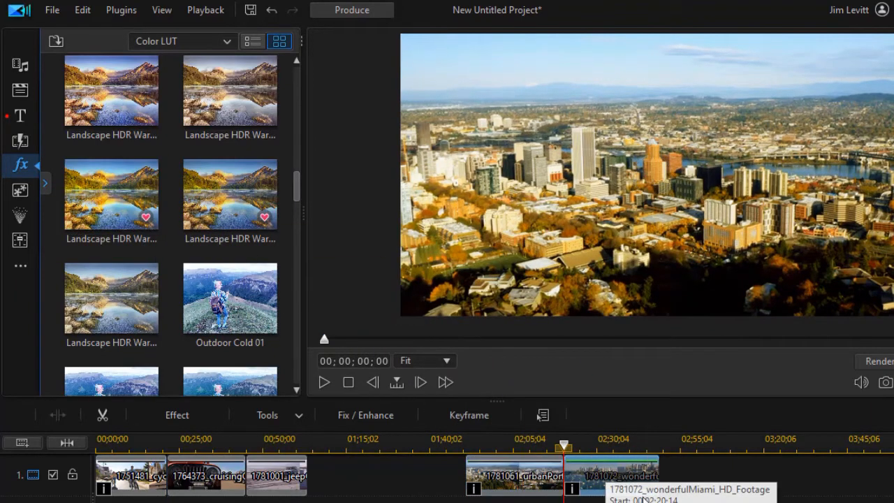
left_click_drag(564, 445, 530, 461)
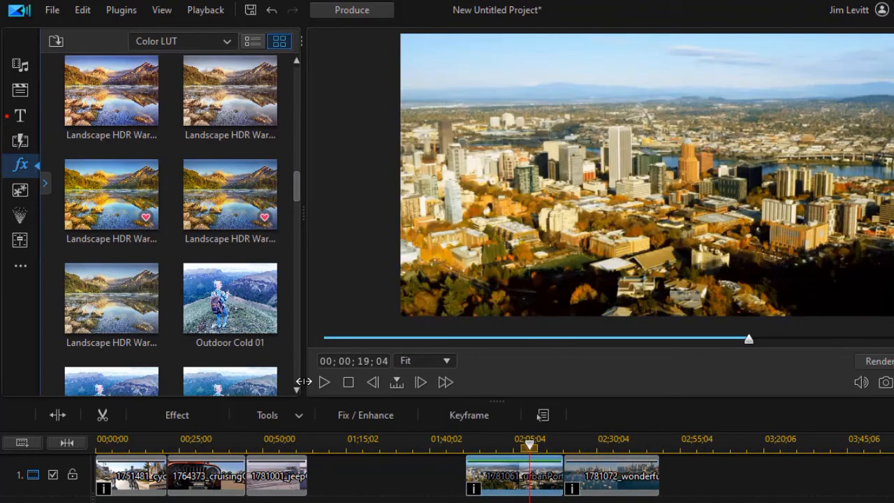
left_click(326, 382)
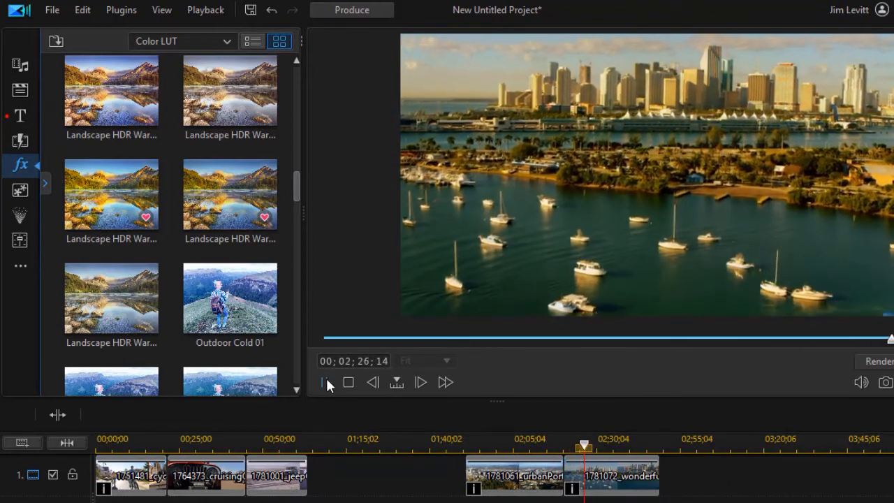
Open the color LUT settings of the urbanPortland clip and reduce the effect's strength.
left_click(515, 438)
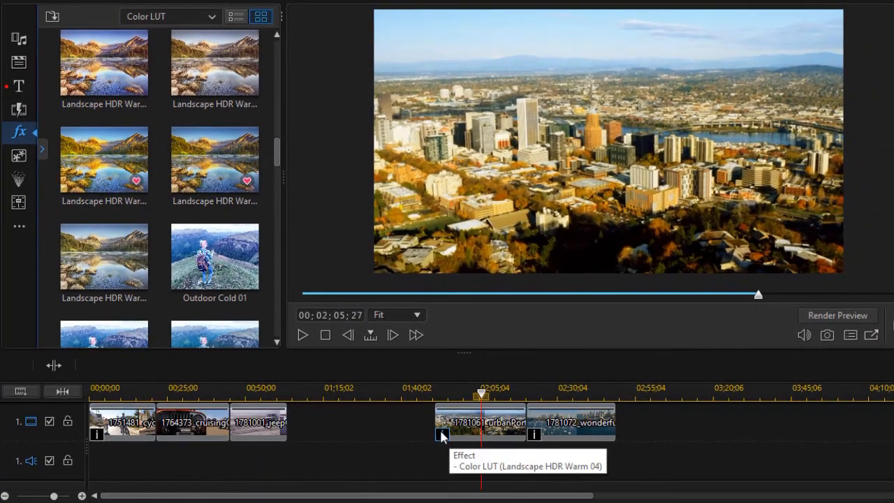
left_click(444, 437)
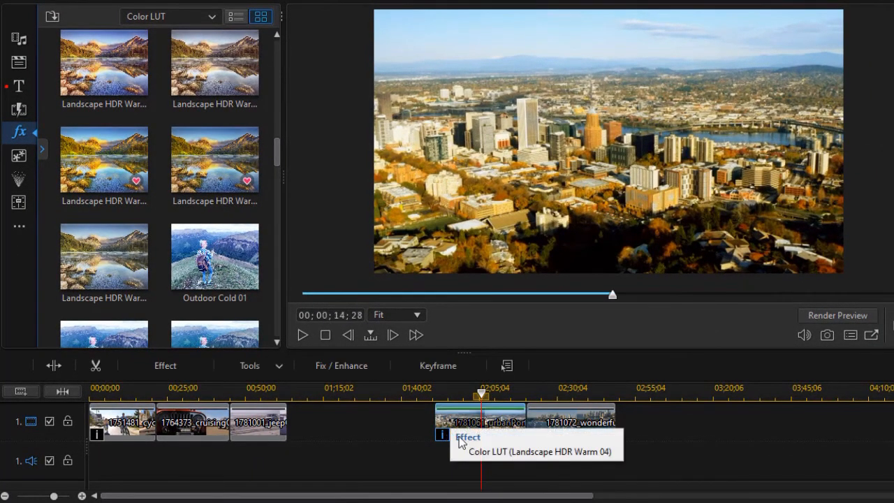
left_click(459, 476)
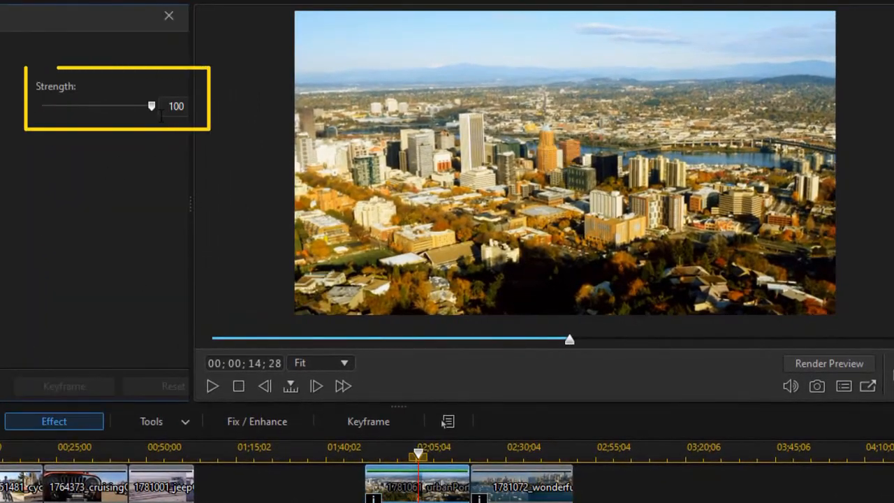
left_click_drag(151, 109, 76, 110)
Open the color LUT settings of the wonderfulMiami clip and reduce the effect's strength.
left_click(513, 493)
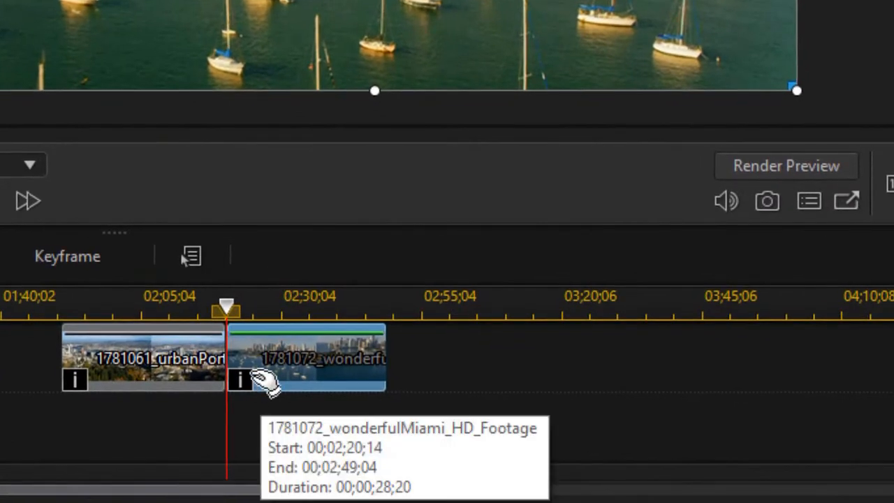
mouse_move(246, 381)
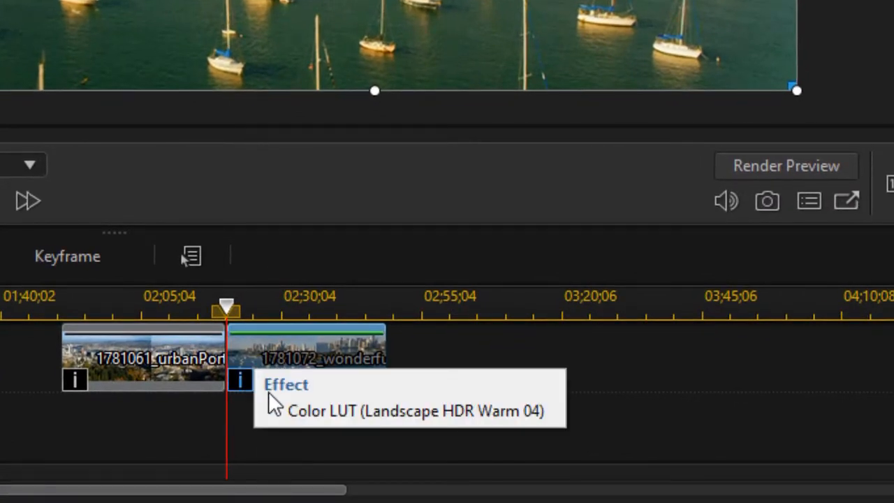
left_click(286, 407)
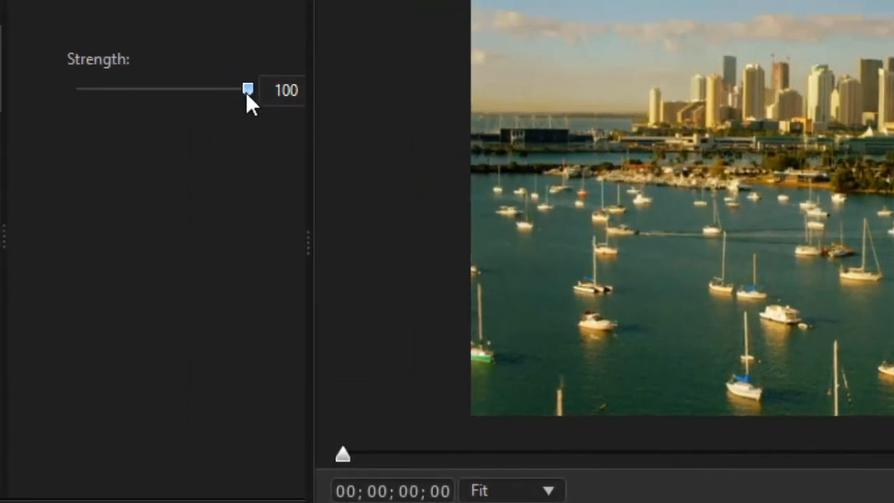
left_click_drag(246, 91, 142, 136)
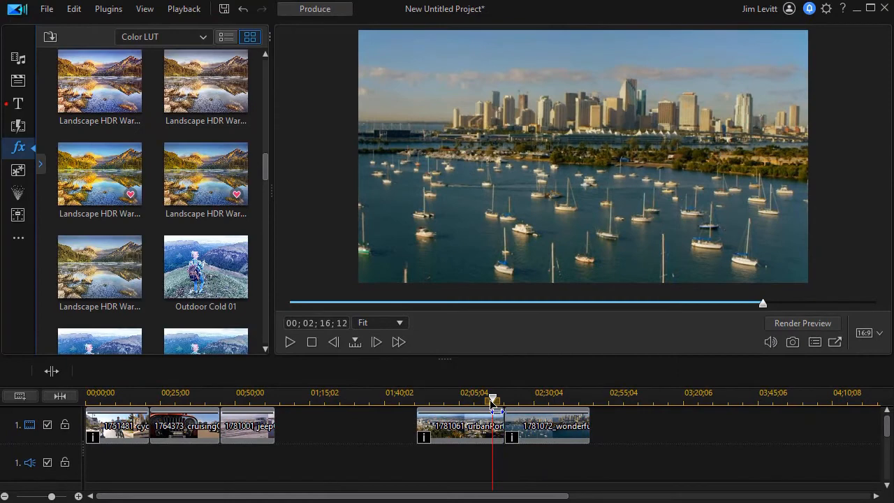
Play back the cut from the urbanPortland clip to the wonderfulMiami clip to compare the adjusted colors.
left_click_drag(490, 403, 495, 402)
left_click(483, 423)
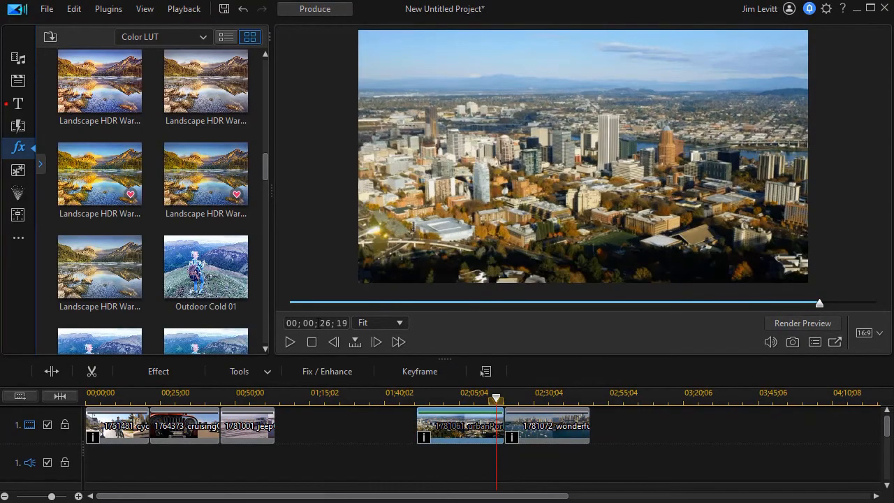
left_click(291, 342)
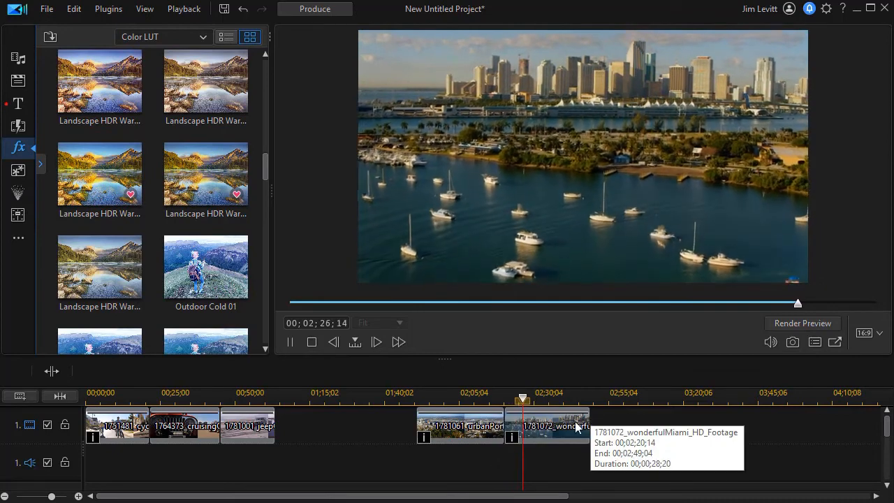
Apply the Landscape HDR Warm 04 color LUT to the cycling, cruisingOnTheBeach and jeepOnTheBeach clips, and preview the jeepOnTheBeach clip.
left_click(106, 419)
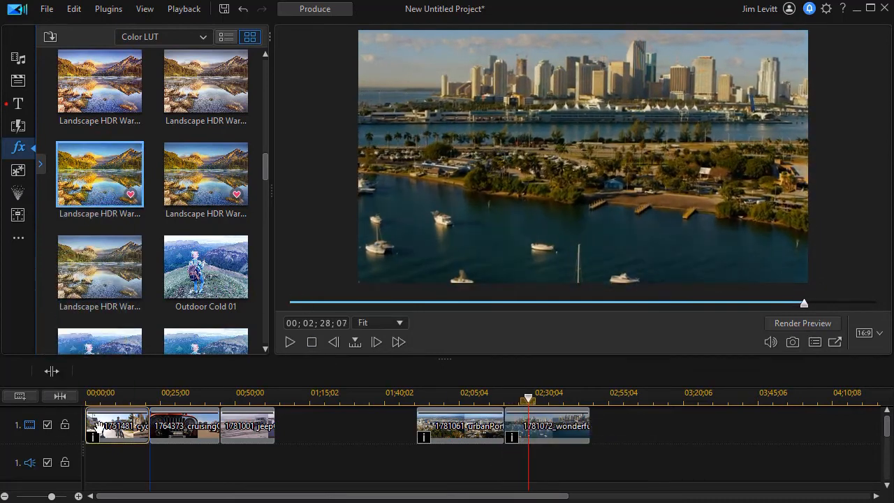
left_click_drag(103, 196, 227, 441)
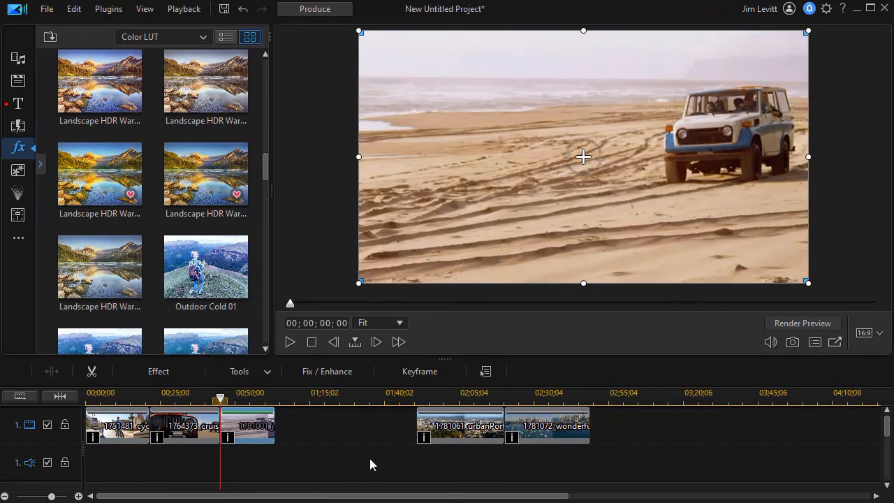
left_click_drag(220, 399, 253, 428)
left_click(246, 424)
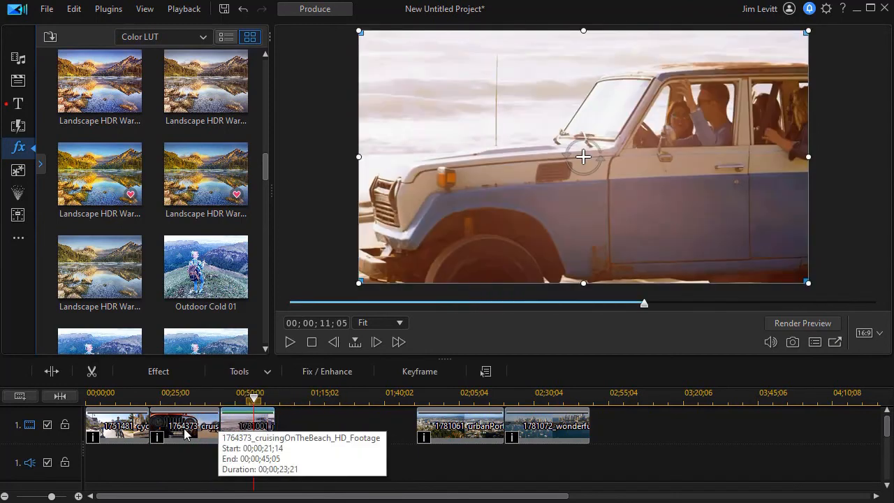